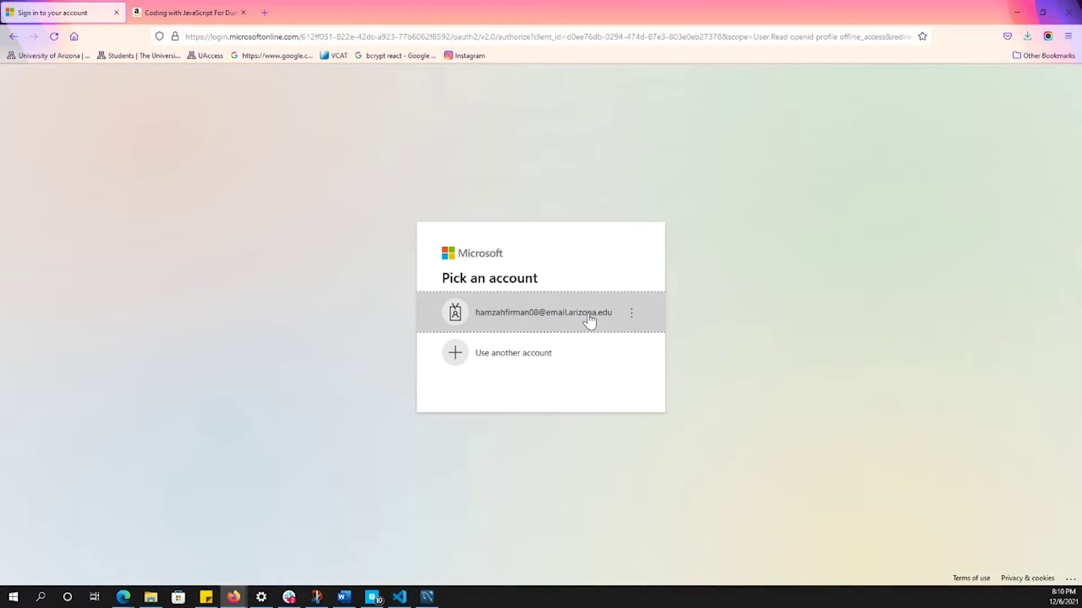
- Sign in with the university NetID and password, approve the Duo push, and decline staying signed in
{"action": "left_click", "coordinate": [589, 315]}
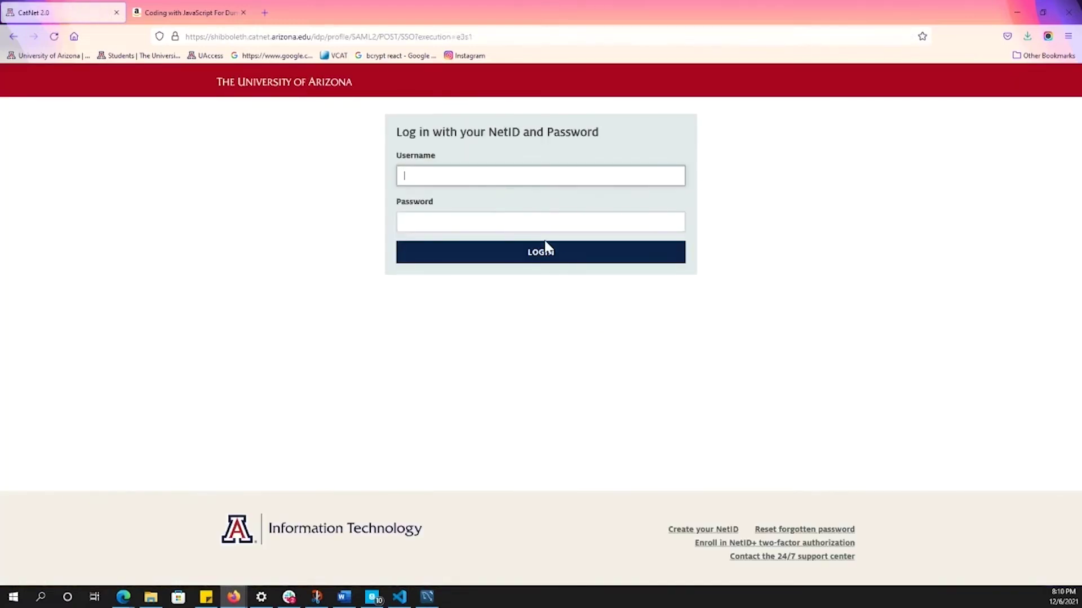
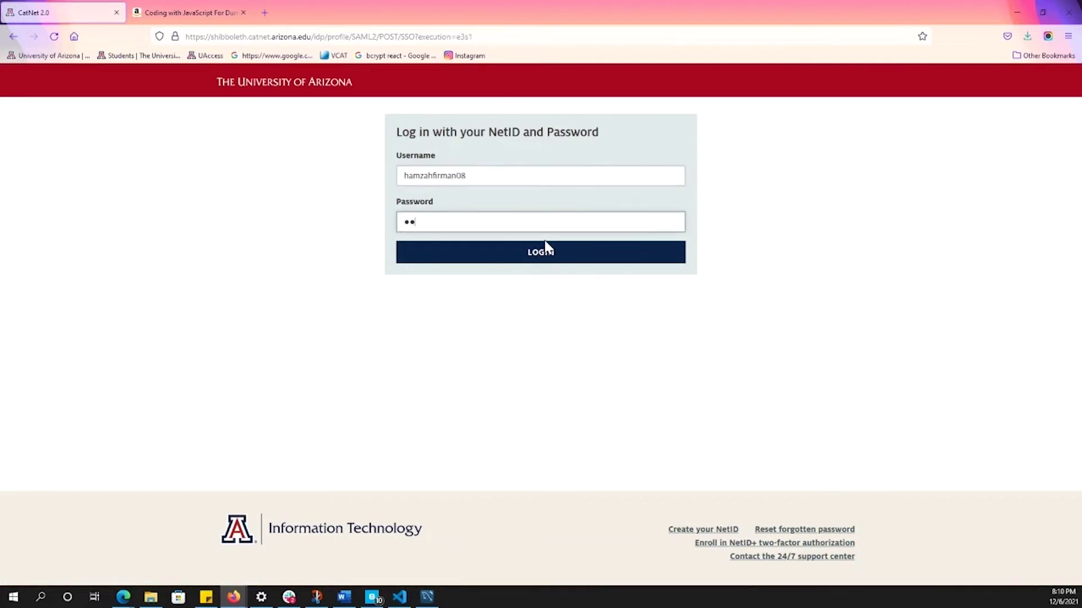
{"action": "type", "text": "*********"}
{"action": "left_click", "coordinate": [545, 248]}
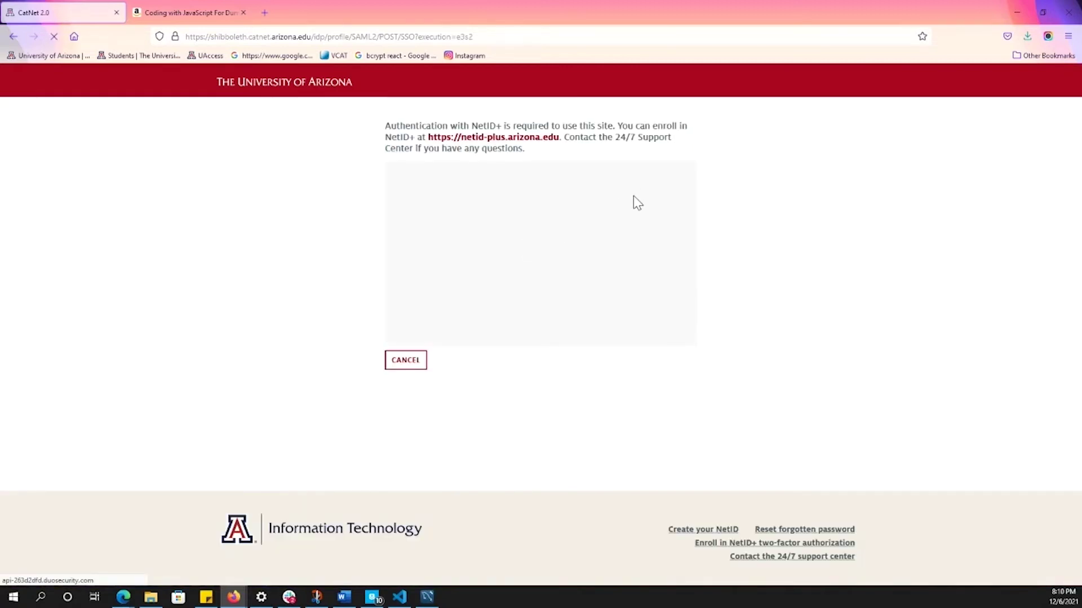
{"action": "left_click", "coordinate": [637, 198]}
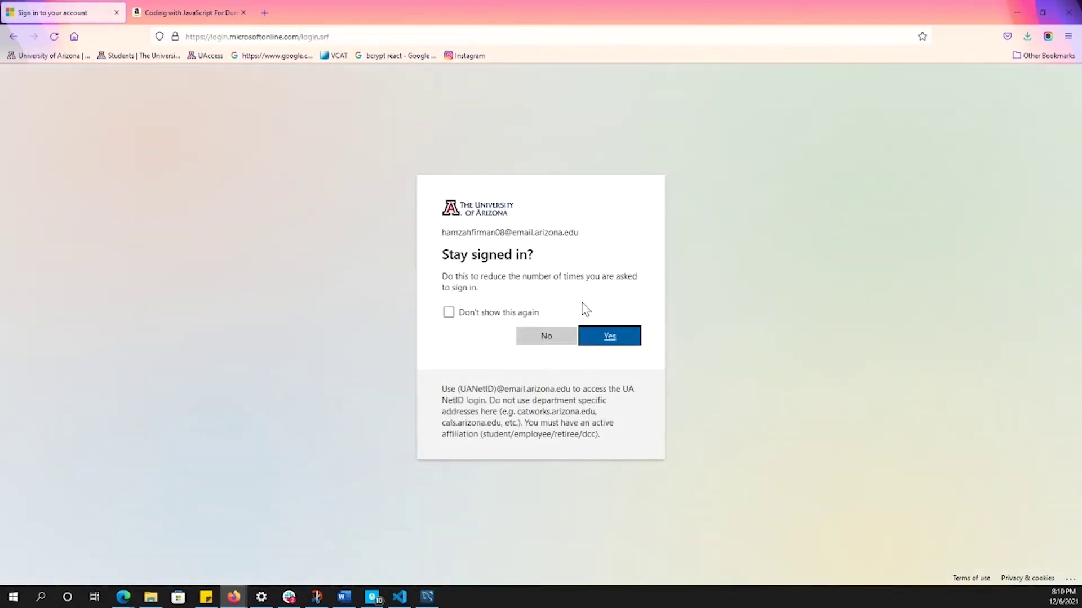
{"action": "left_click", "coordinate": [563, 334]}
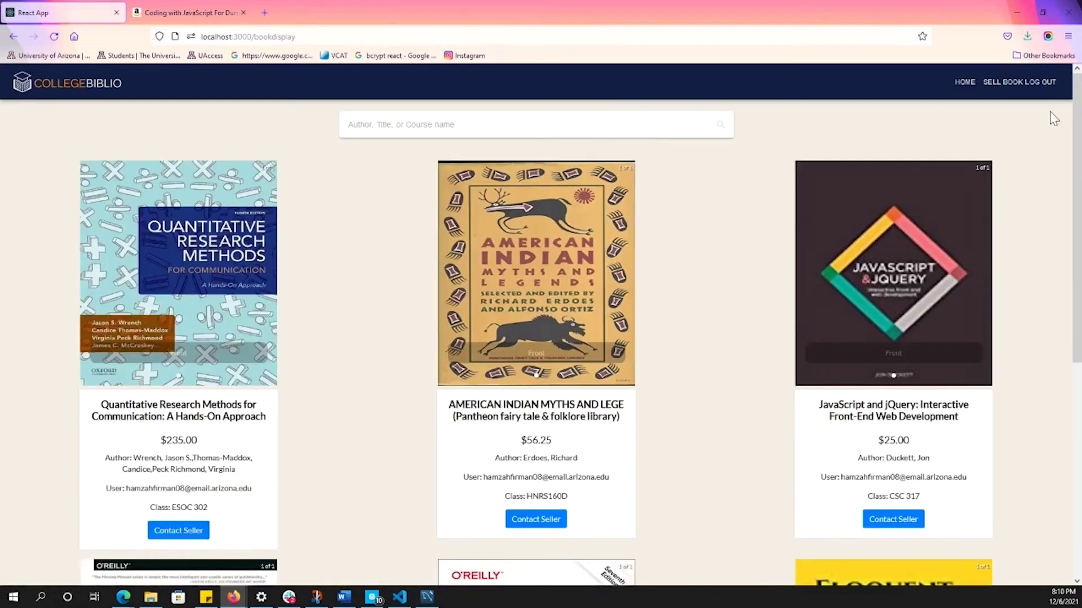
{"action": "left_click", "coordinate": [1001, 84]}
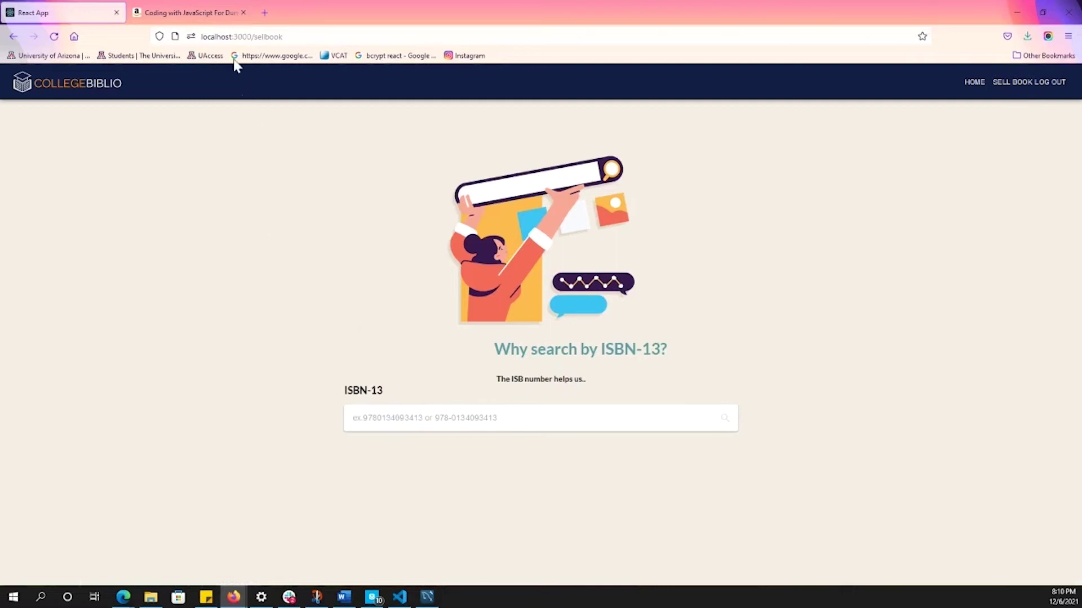
{"action": "left_click", "coordinate": [212, 17]}
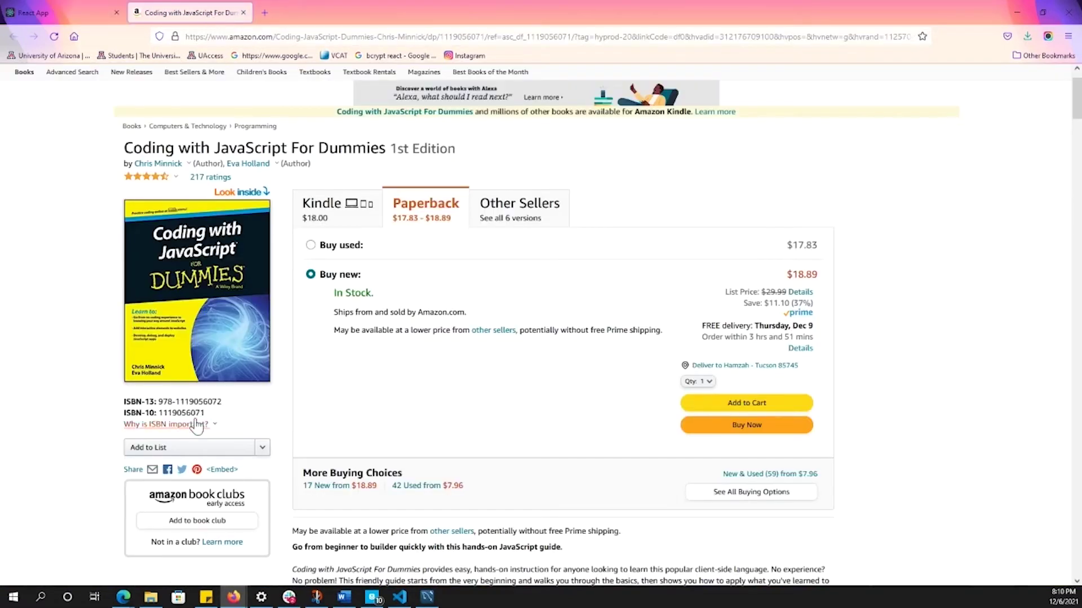
{"action": "left_click_drag", "start_coordinate": [223, 403], "coordinate": [160, 399]}
{"action": "key", "text": "ctrl+c"}
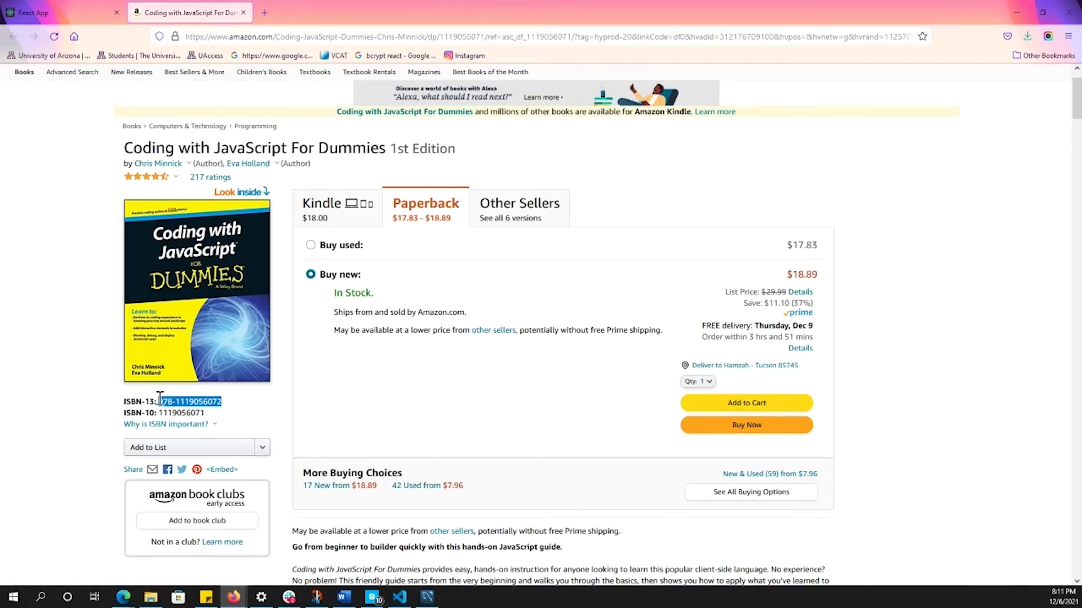
{"action": "left_click", "coordinate": [51, 13]}
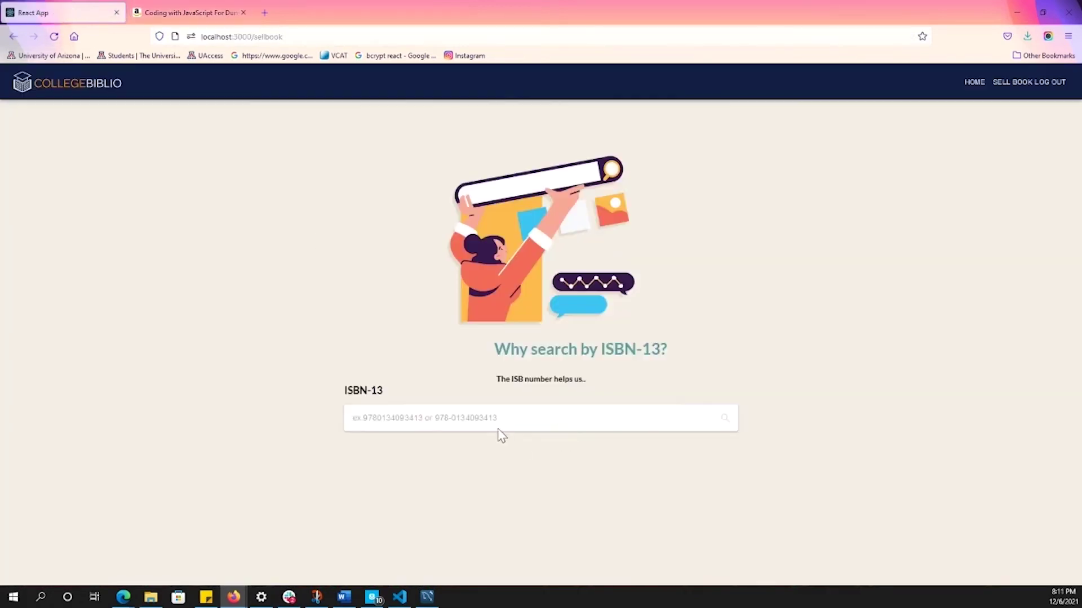
{"action": "key", "text": "ctrl+v"}
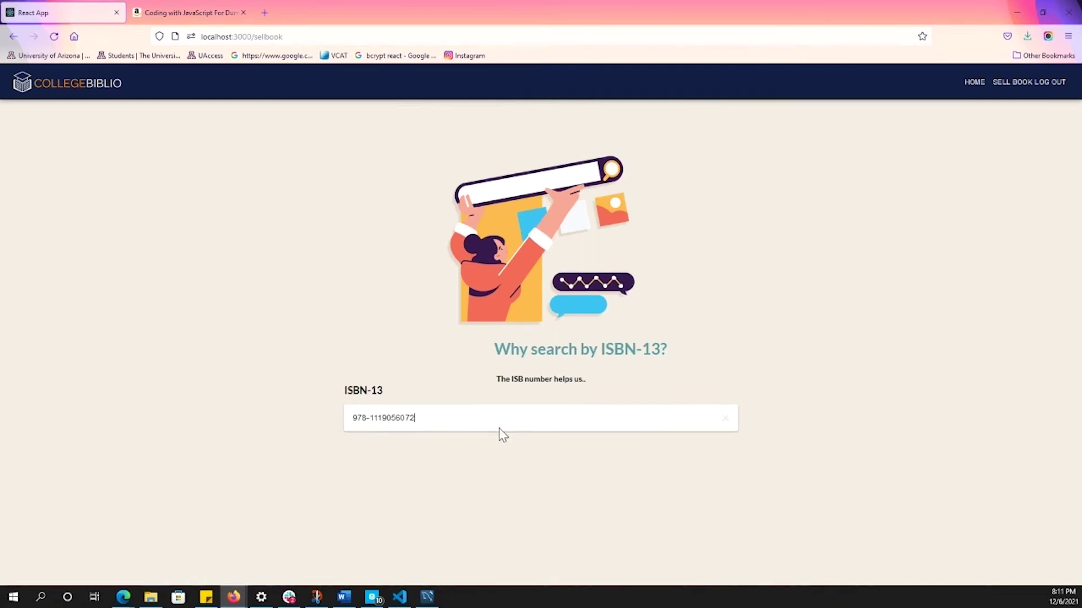
- Scroll below the Coding with JavaScript For Dummies details to the quality, course and price fields
{"action": "scroll", "coordinate": [503, 439], "scroll_direction": "down", "scroll_amount": 3}
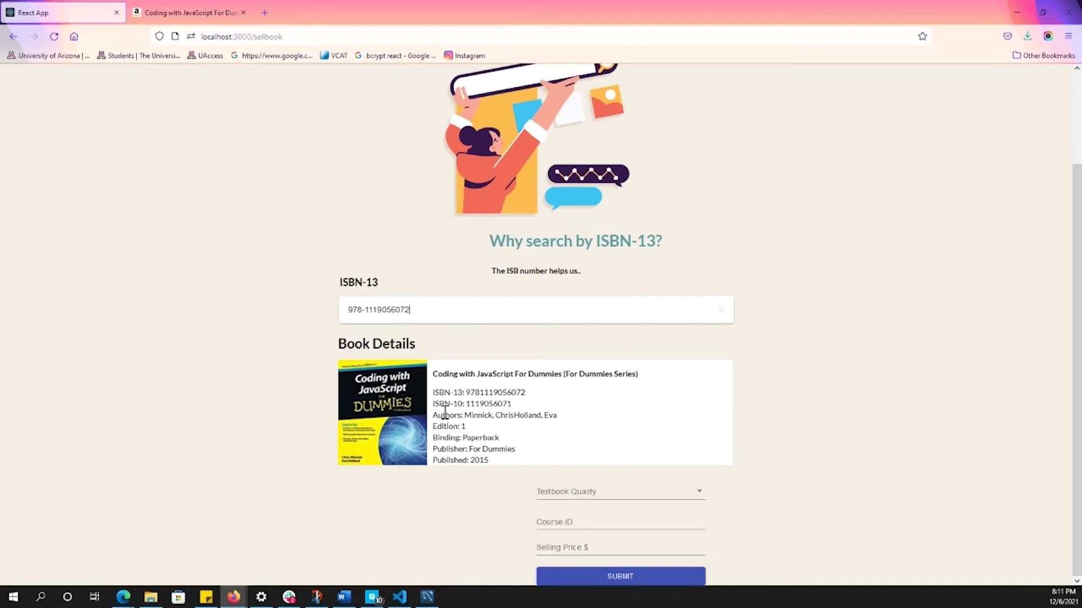
- Set the textbook quality to As New, correcting an initial Good choice
{"action": "left_click", "coordinate": [618, 495]}
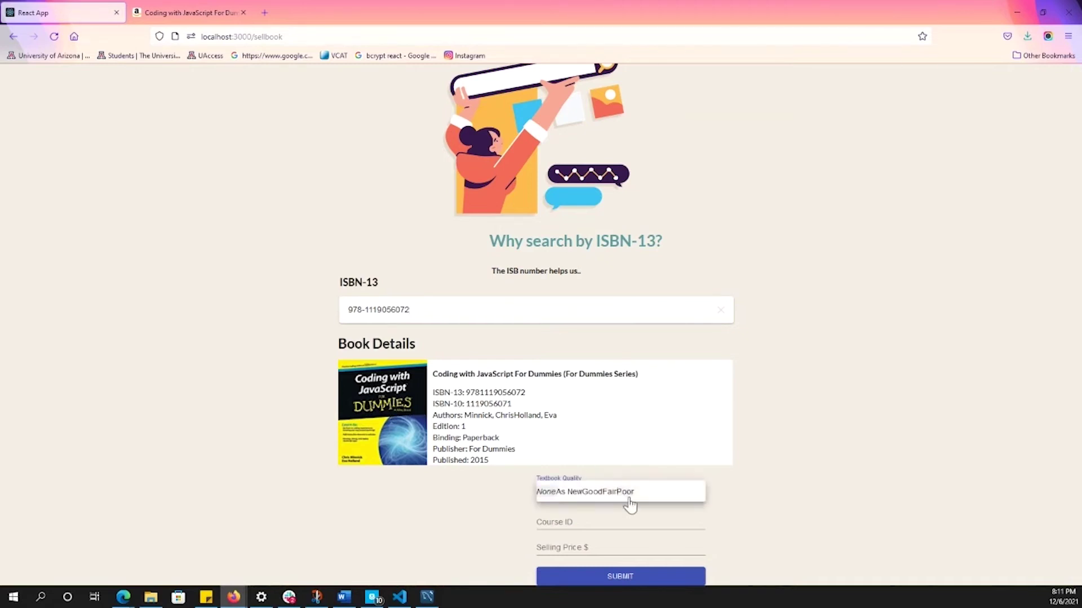
{"action": "left_click", "coordinate": [597, 497]}
{"action": "left_click", "coordinate": [586, 519]}
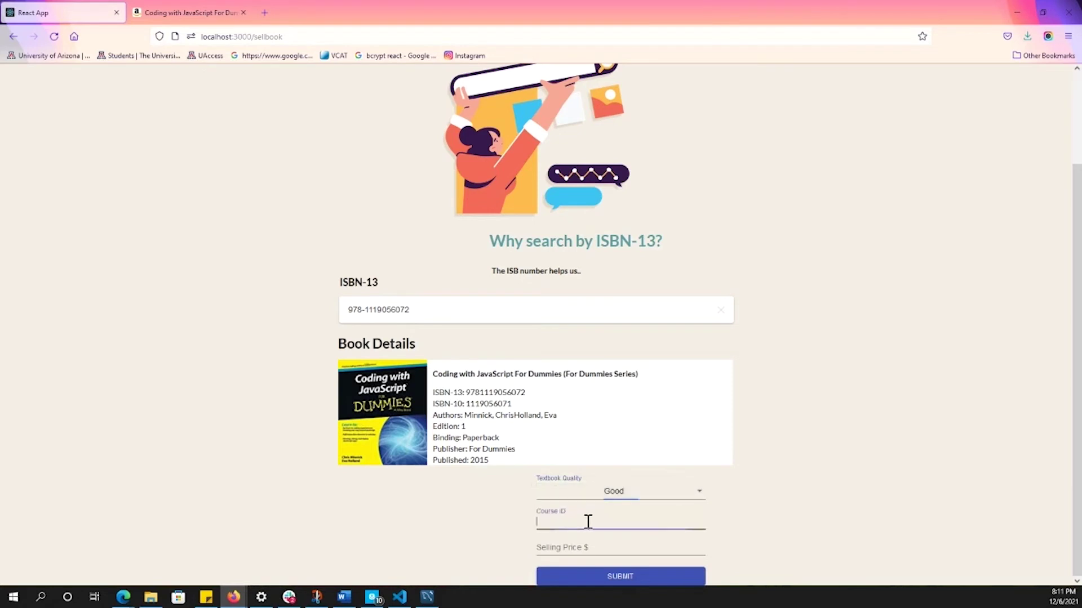
{"action": "left_click", "coordinate": [575, 496]}
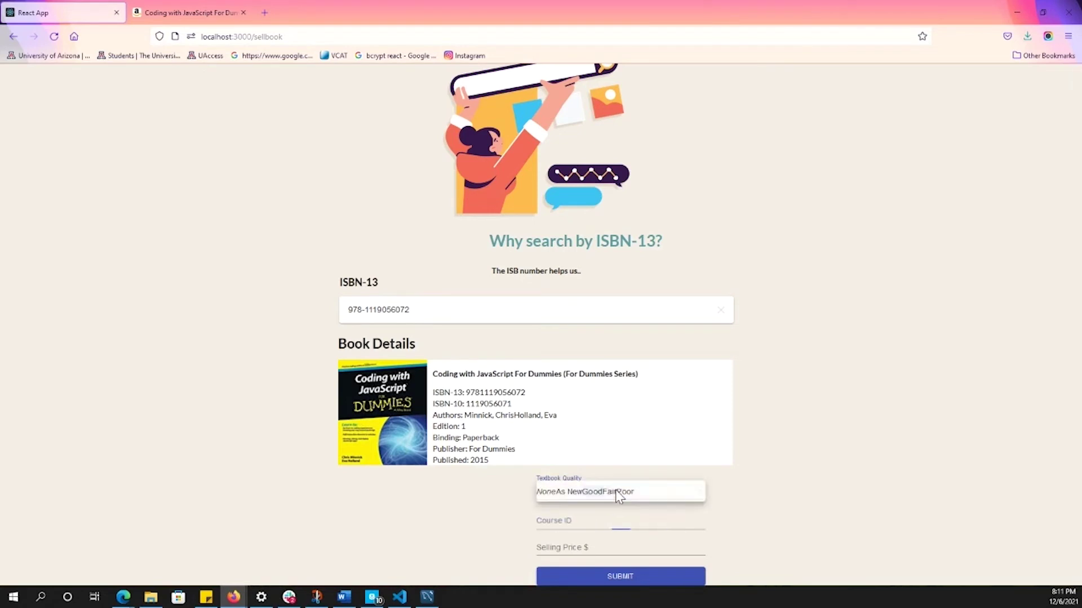
{"action": "left_click", "coordinate": [572, 503]}
{"action": "left_click", "coordinate": [580, 518]}
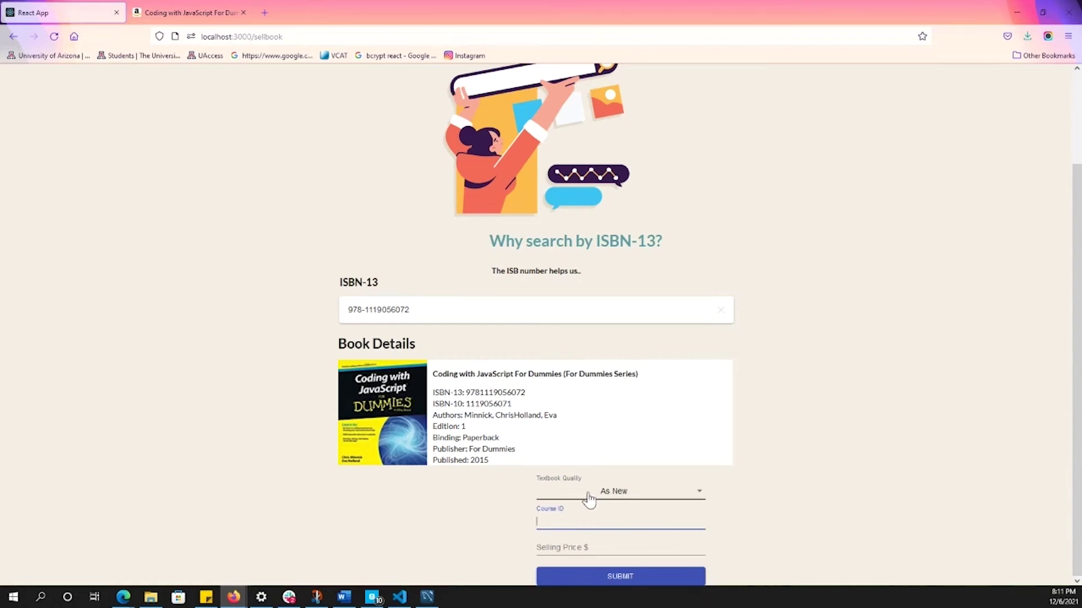
- Enter course ID CSC 317 and selling price 18.99, checking the Amazon listing along the way
{"action": "left_click", "coordinate": [186, 13]}
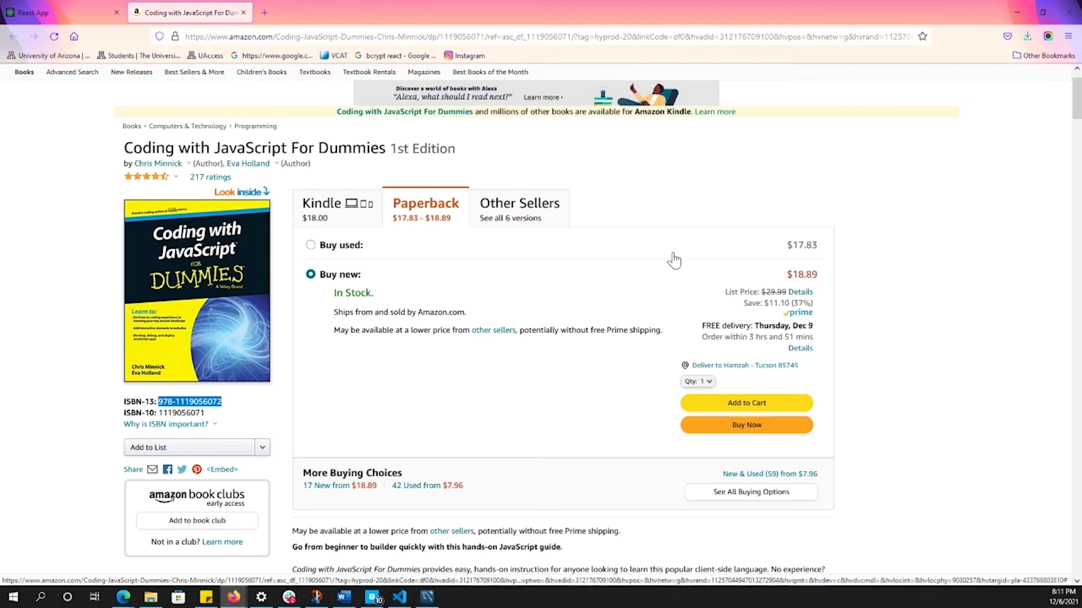
{"action": "left_click", "coordinate": [81, 13]}
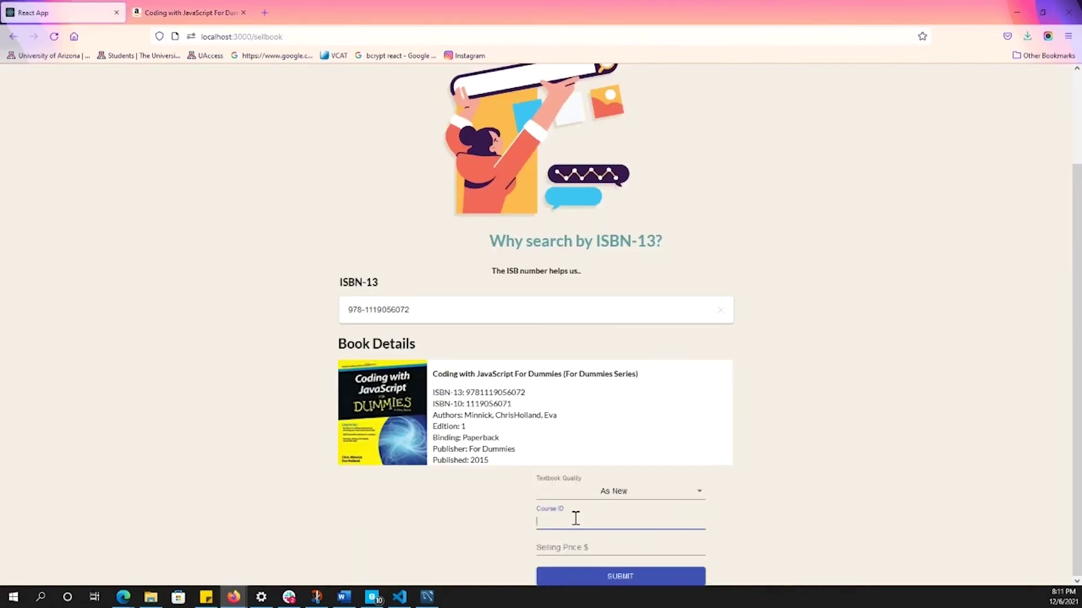
{"action": "type", "text": "CSC 317"}
{"action": "left_click", "coordinate": [580, 544]}
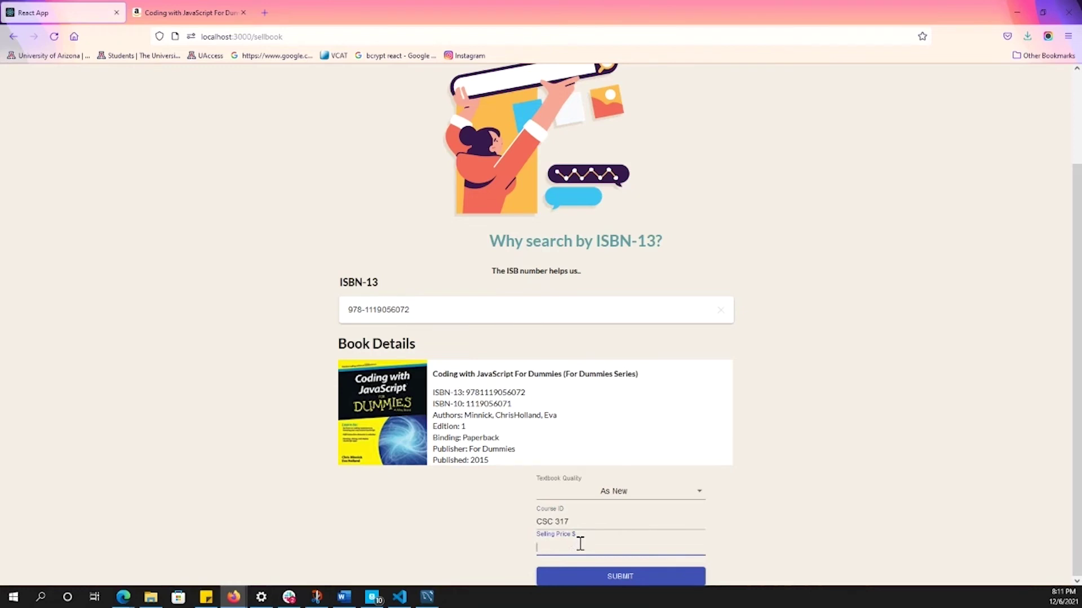
{"action": "type", "text": "18.99"}
{"action": "left_click", "coordinate": [186, 12]}
{"action": "left_click", "coordinate": [65, 6]}
{"action": "left_click", "coordinate": [678, 575]}
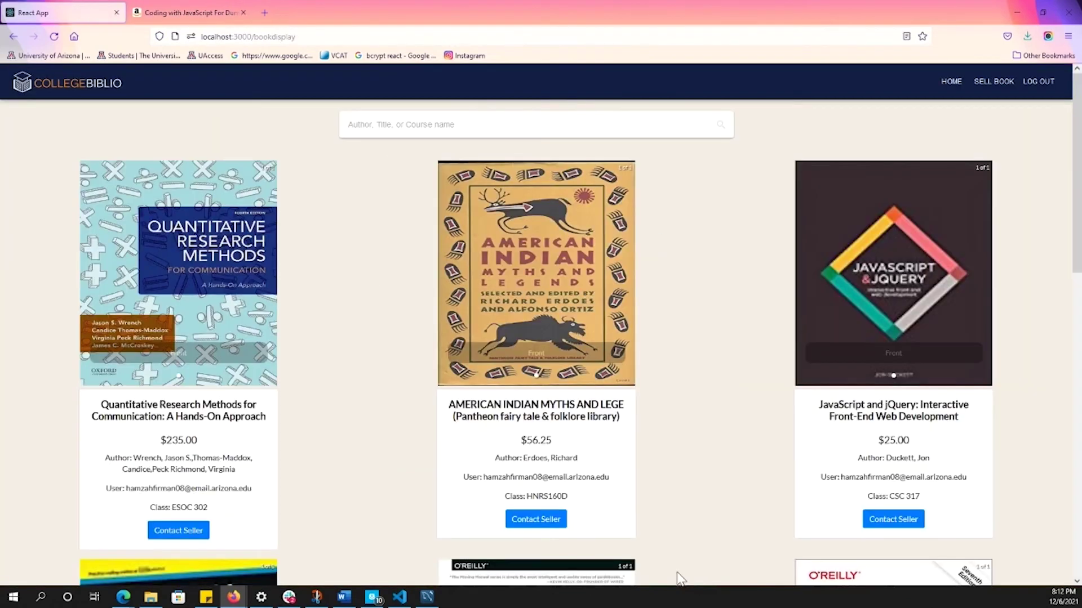
{"action": "scroll", "coordinate": [624, 403], "scroll_direction": "down", "scroll_amount": 4}
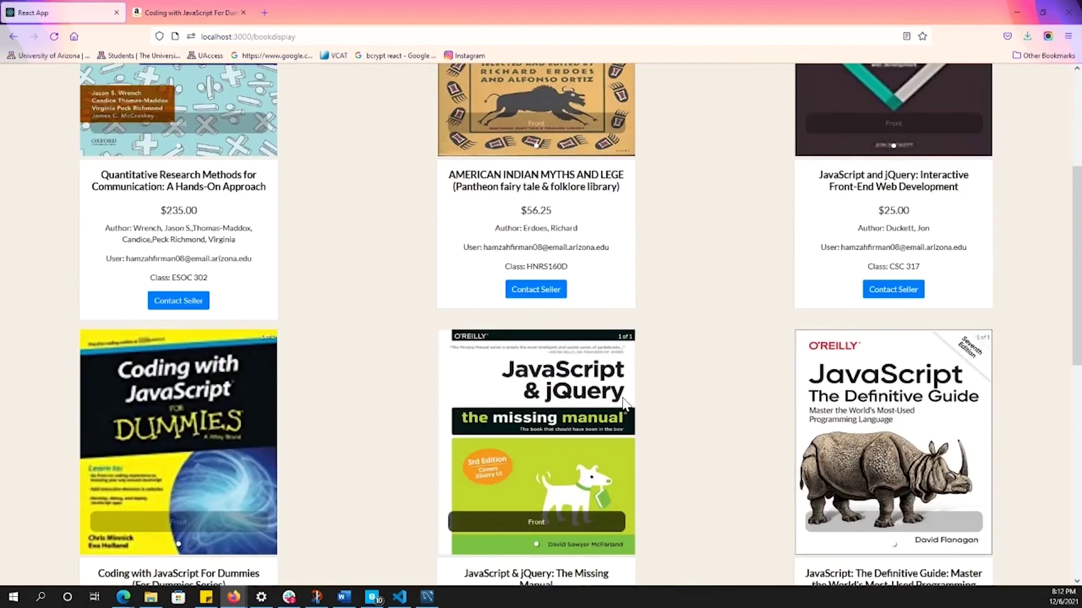
{"action": "scroll", "coordinate": [624, 404], "scroll_direction": "down", "scroll_amount": 8}
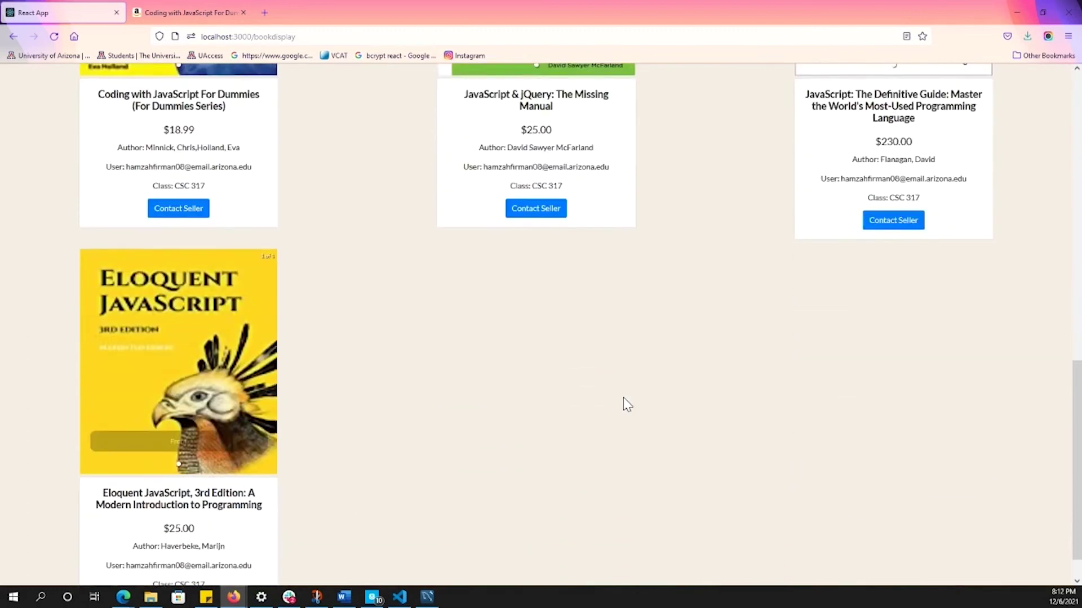
{"action": "scroll", "coordinate": [541, 367], "scroll_direction": "up", "scroll_amount": 6}
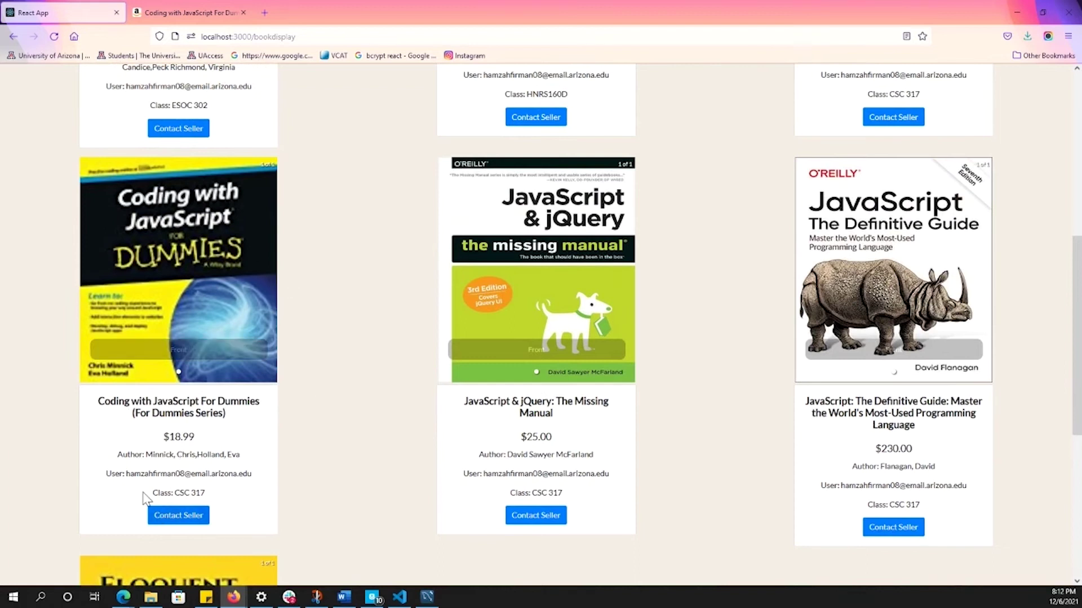
{"action": "mouse_move", "coordinate": [112, 473]}
{"action": "left_mouse_down"}
{"action": "mouse_move", "coordinate": [255, 474]}
{"action": "mouse_move", "coordinate": [115, 470]}
{"action": "left_mouse_up"}
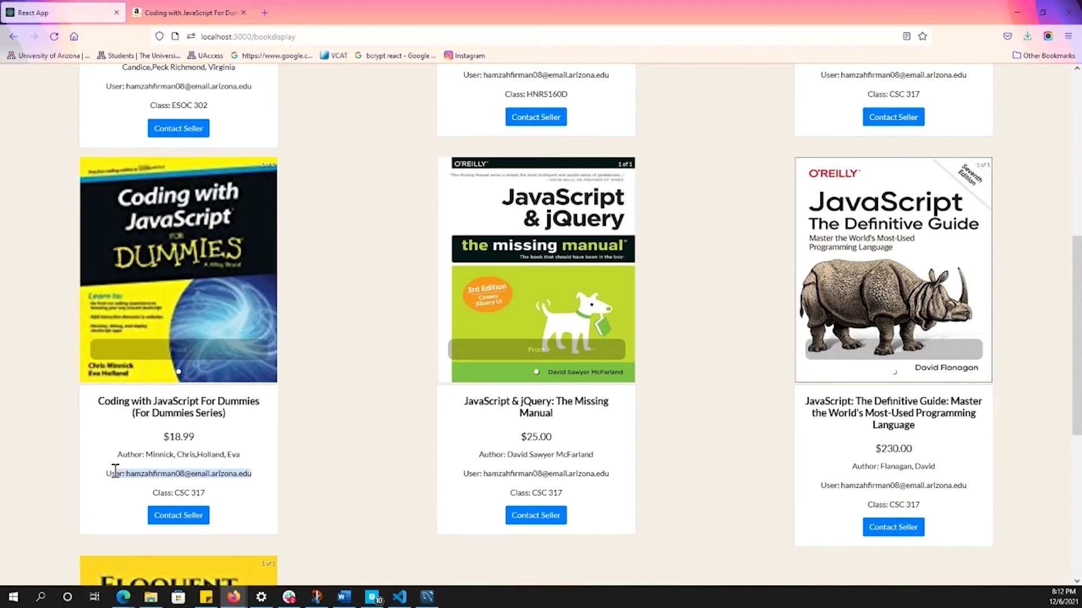